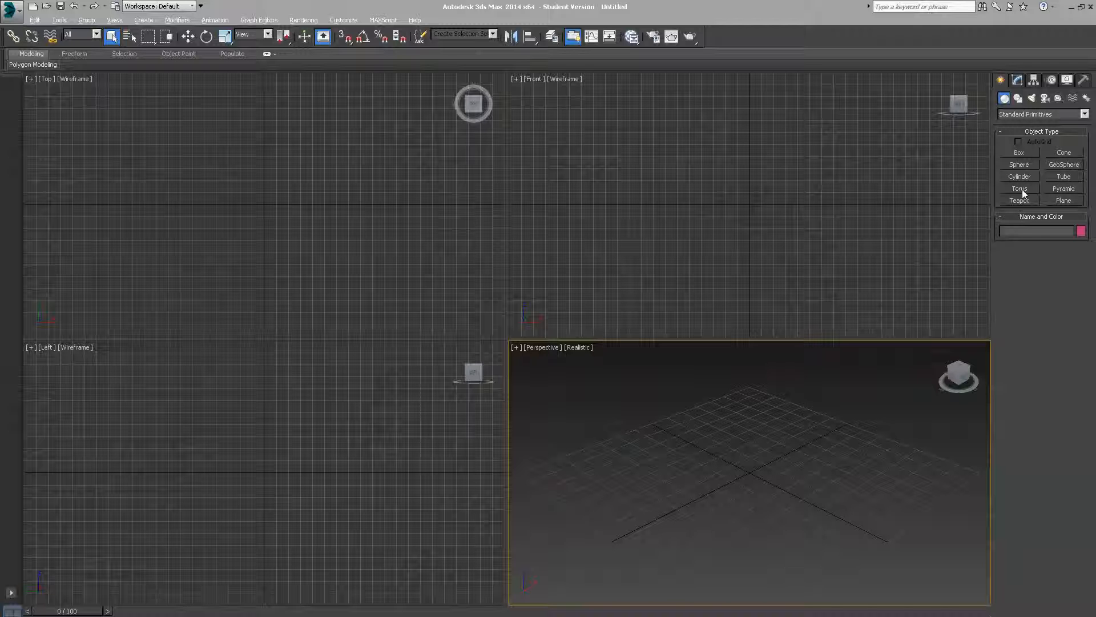
- Try creating a torus at the origin with major radius 10 and minor radius 20, and undo it
{"action": "left_click", "coordinate": [1020, 189]}
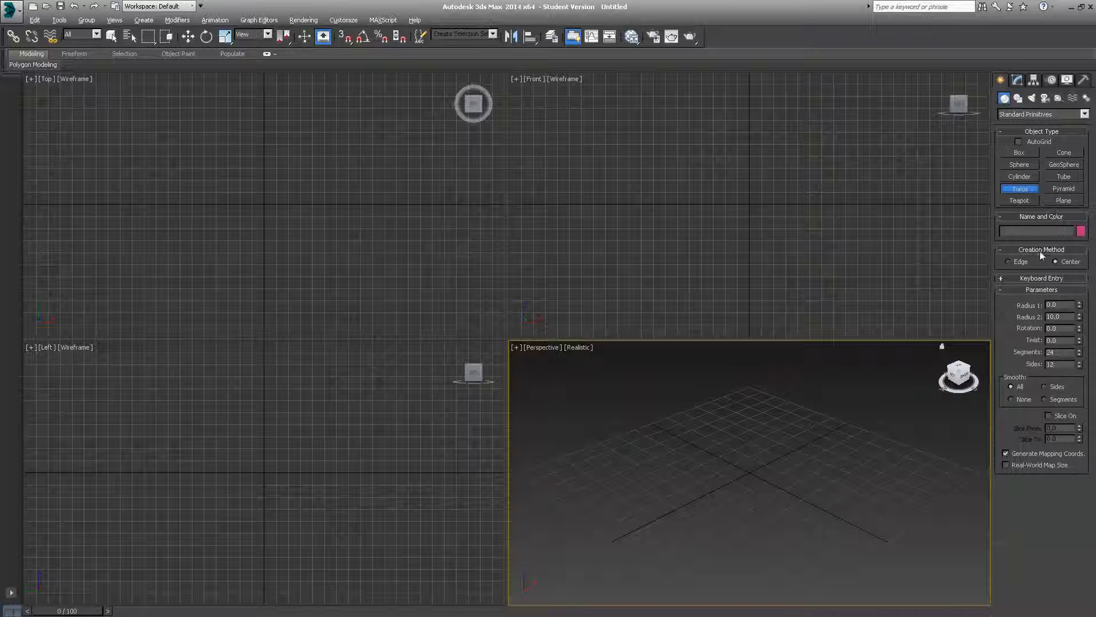
{"action": "left_click", "coordinate": [1026, 279]}
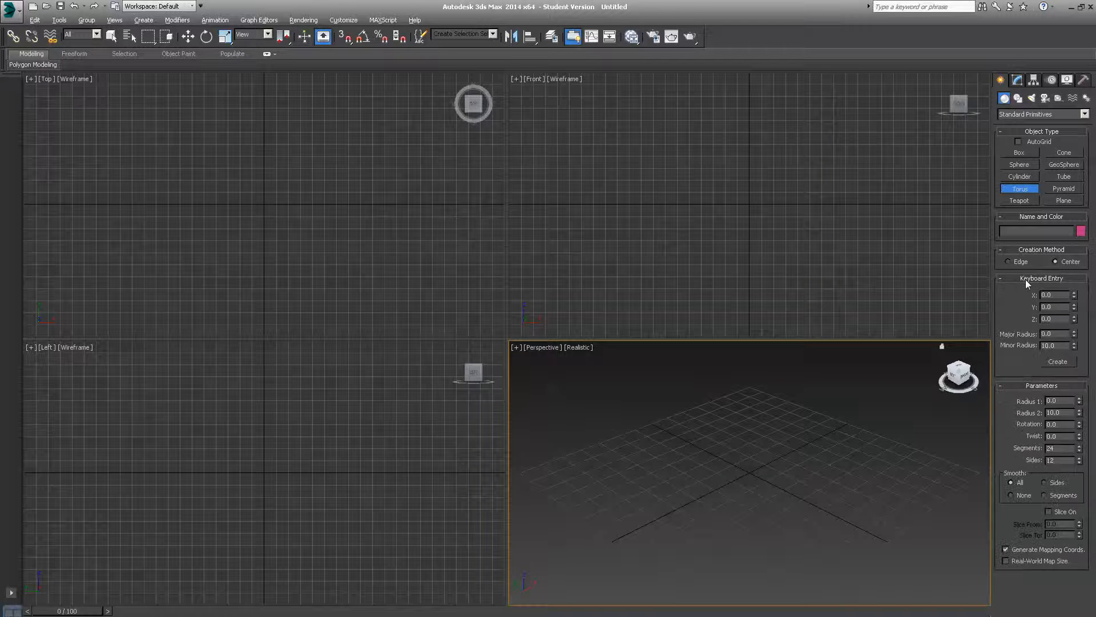
{"action": "double_click", "coordinate": [1061, 334]}
{"action": "type", "text": "10"}
{"action": "type", "text": "20"}
{"action": "left_click", "coordinate": [1053, 362]}
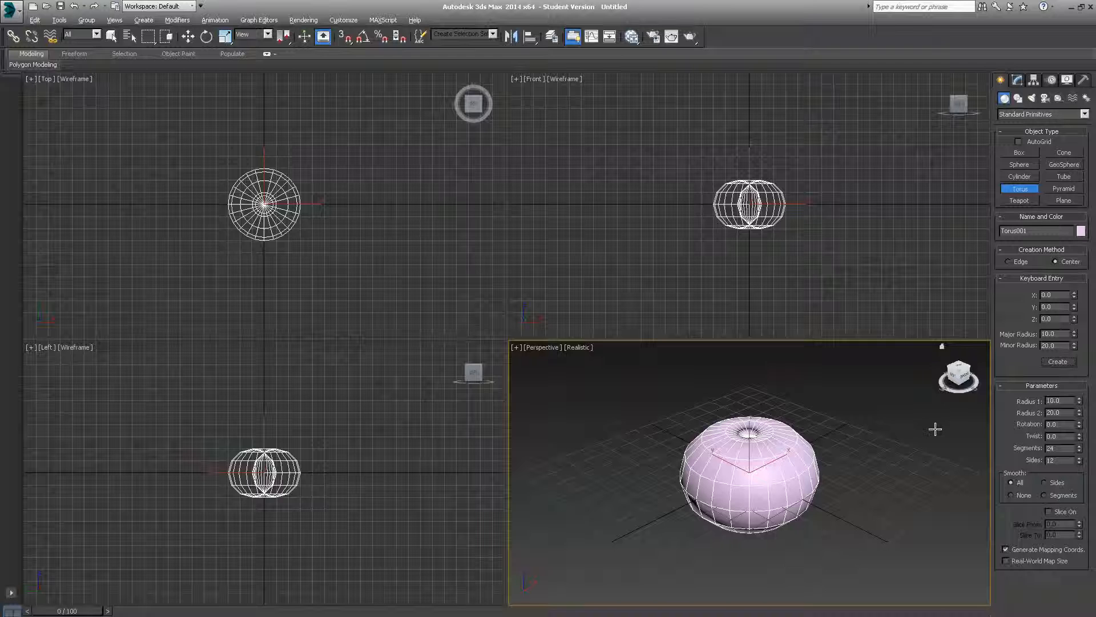
{"action": "key", "text": "ctrl+z"}
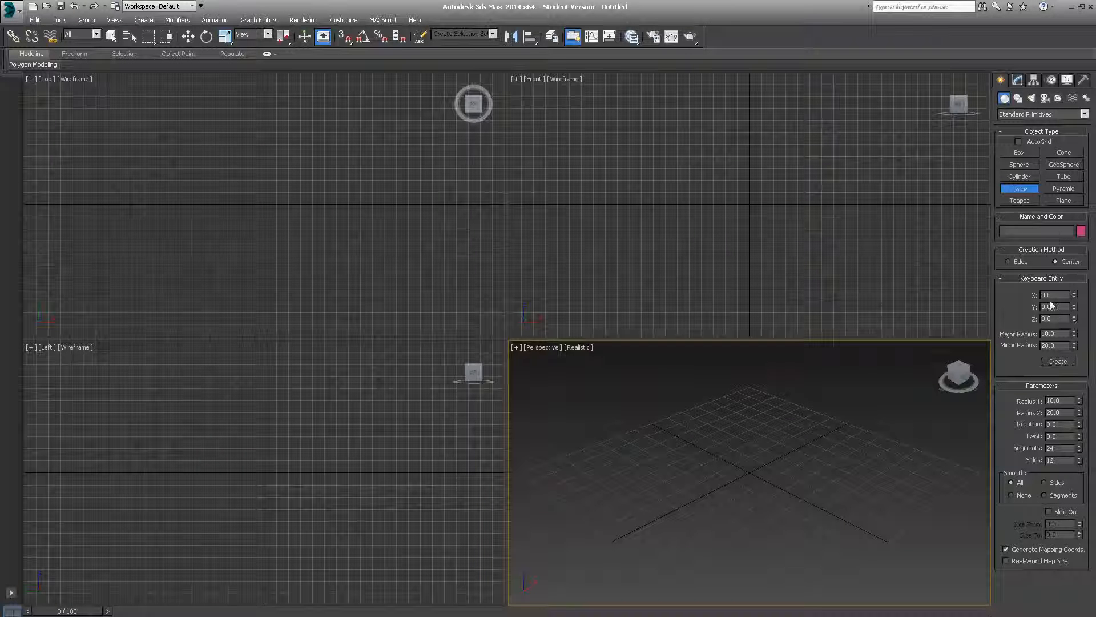
- Create a torus at the origin with major radius 20 and minor radius 10 from entered values
{"action": "double_click", "coordinate": [1065, 334]}
{"action": "type", "text": "20"}
{"action": "key", "text": "Tab"}
{"action": "type", "text": "10"}
{"action": "left_click", "coordinate": [1057, 362]}
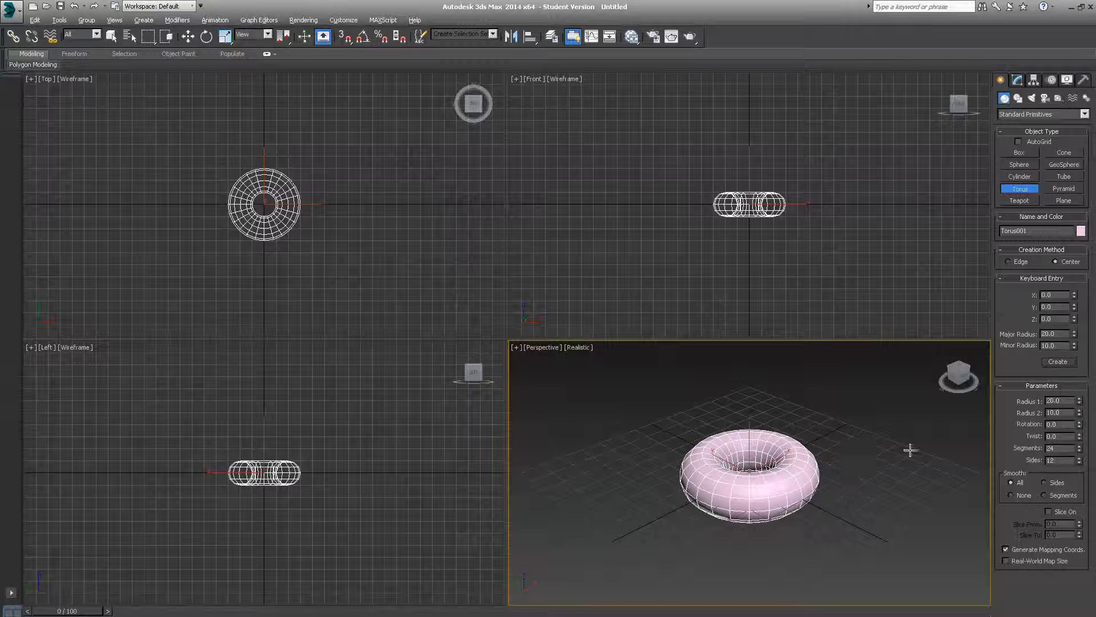
- Set the torus's twist to 20, to 90 and finally to 180
{"action": "double_click", "coordinate": [1062, 436]}
{"action": "type", "text": "20"}
{"action": "key", "text": "Return"}
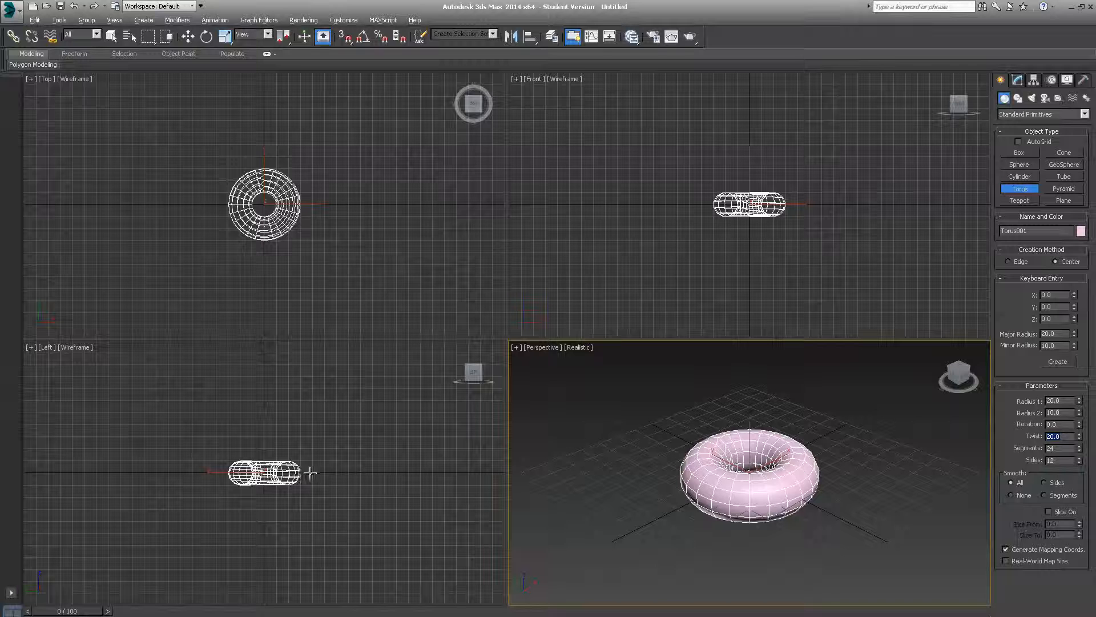
{"action": "key", "text": "Return"}
{"action": "type", "text": "90"}
{"action": "key", "text": "Return"}
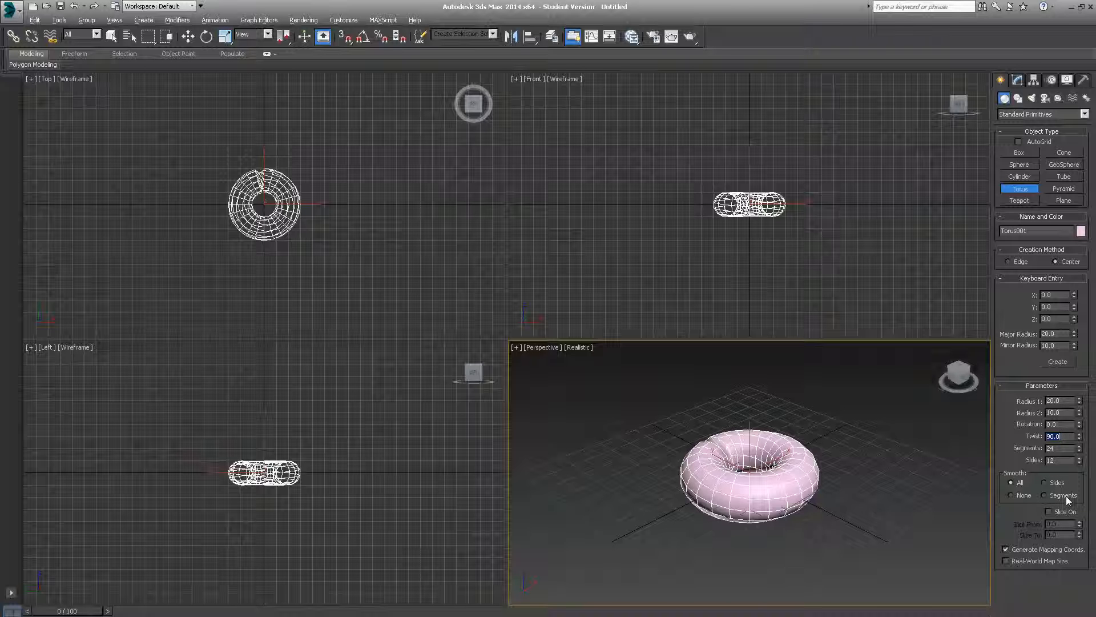
{"action": "type", "text": "180"}
{"action": "key", "text": "Return"}
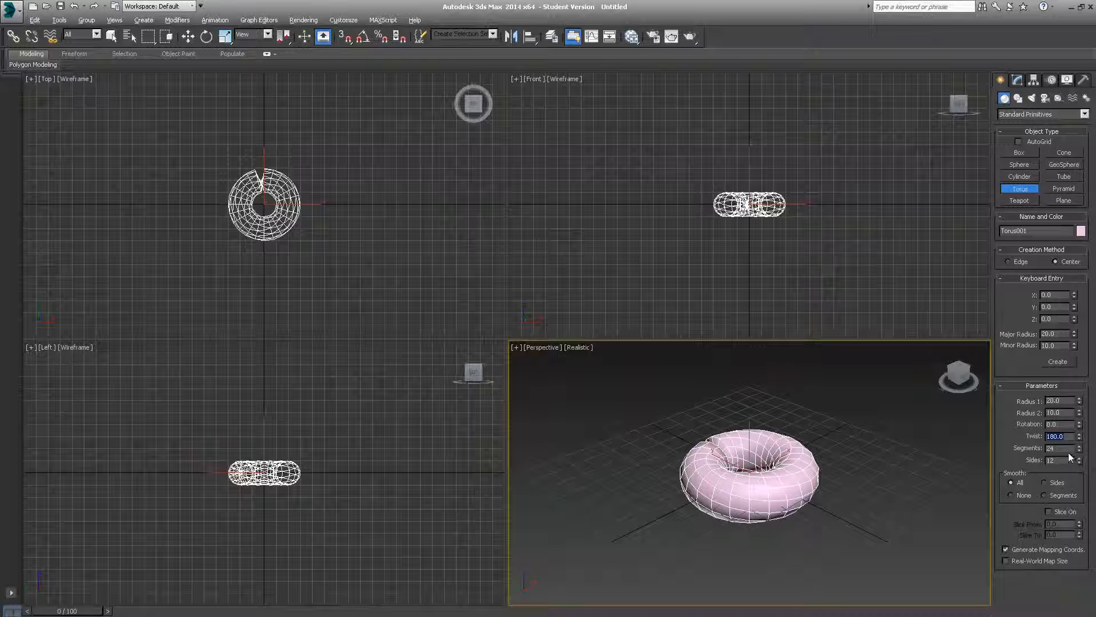
- Set the torus's rotation parameter to 45
{"action": "left_click", "coordinate": [1048, 424]}
{"action": "type", "text": "45"}
{"action": "key", "text": "Return"}
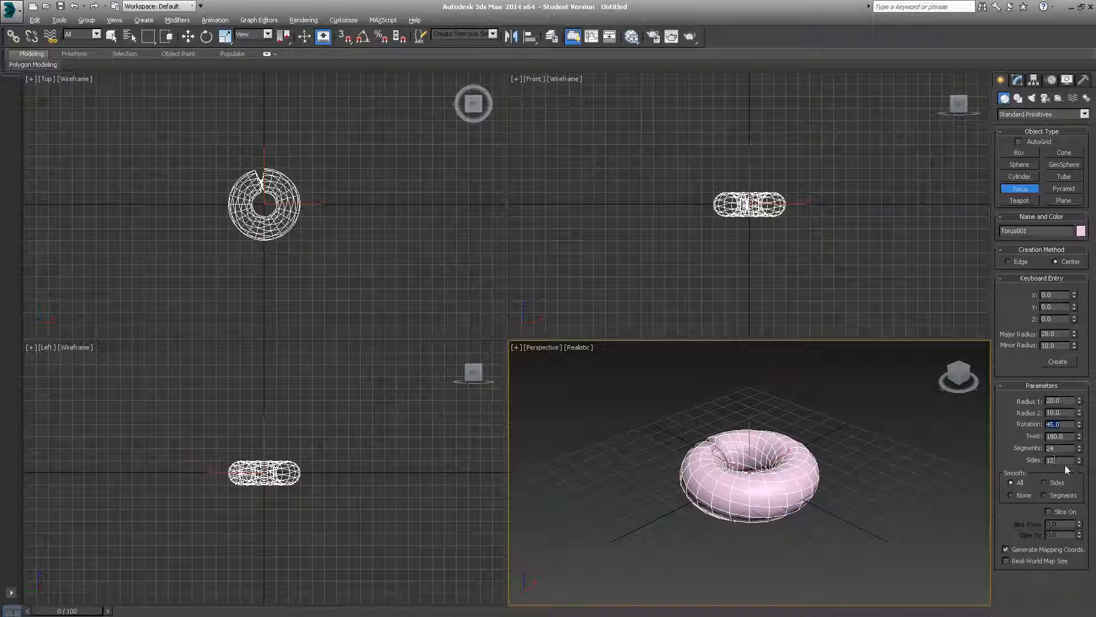
- Try the None, Sides and Segments smoothing options on the torus, and delete the torus
{"action": "left_click", "coordinate": [1011, 495]}
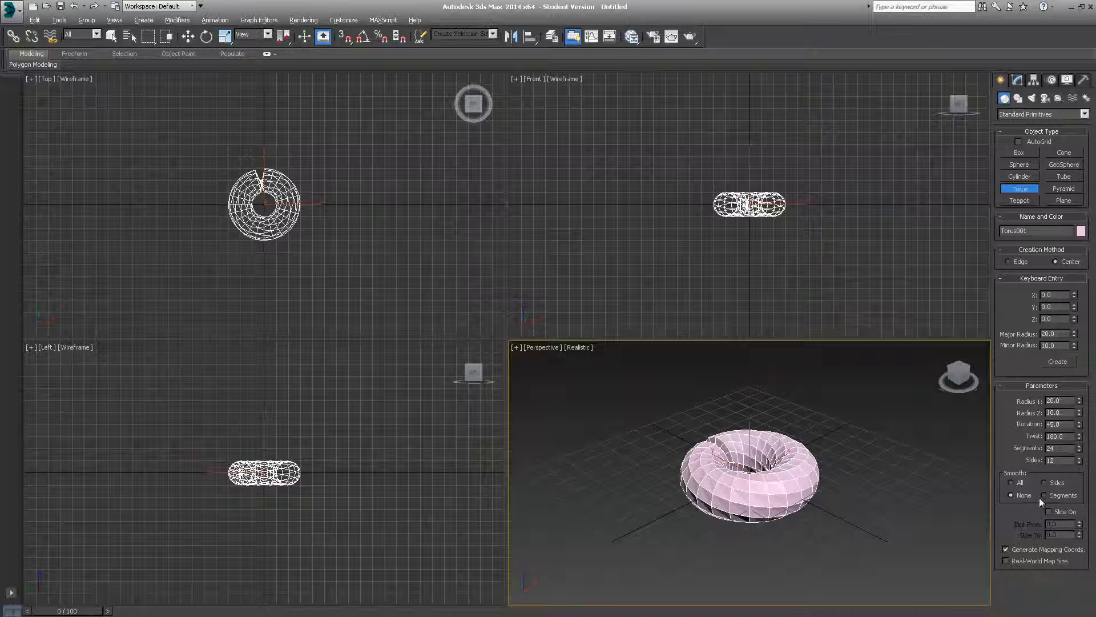
{"action": "left_click", "coordinate": [1044, 483]}
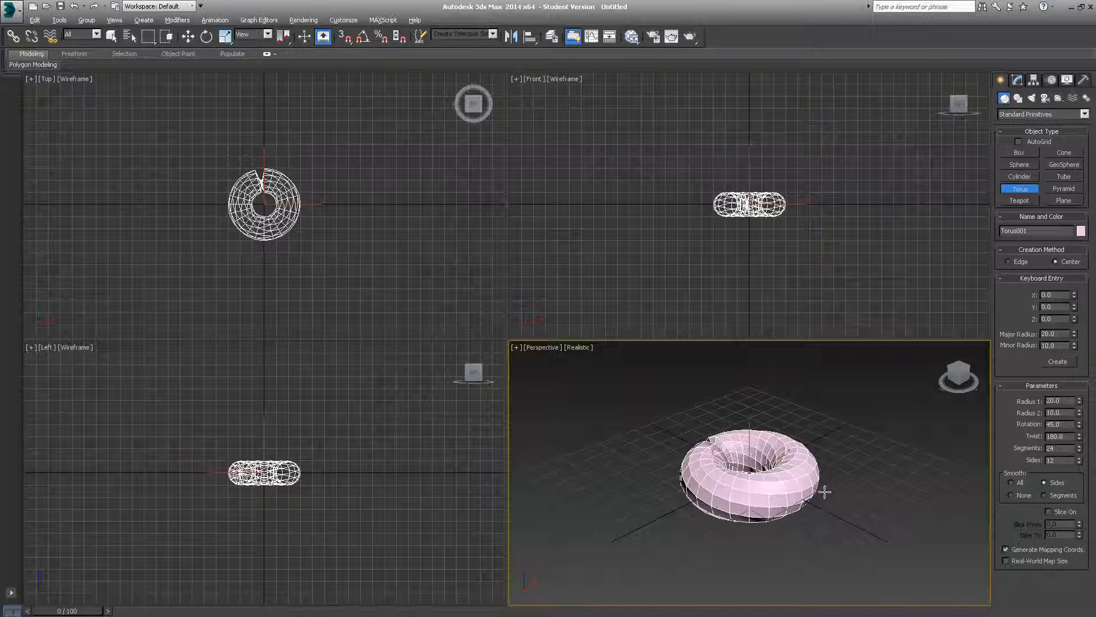
{"action": "left_click", "coordinate": [1044, 495]}
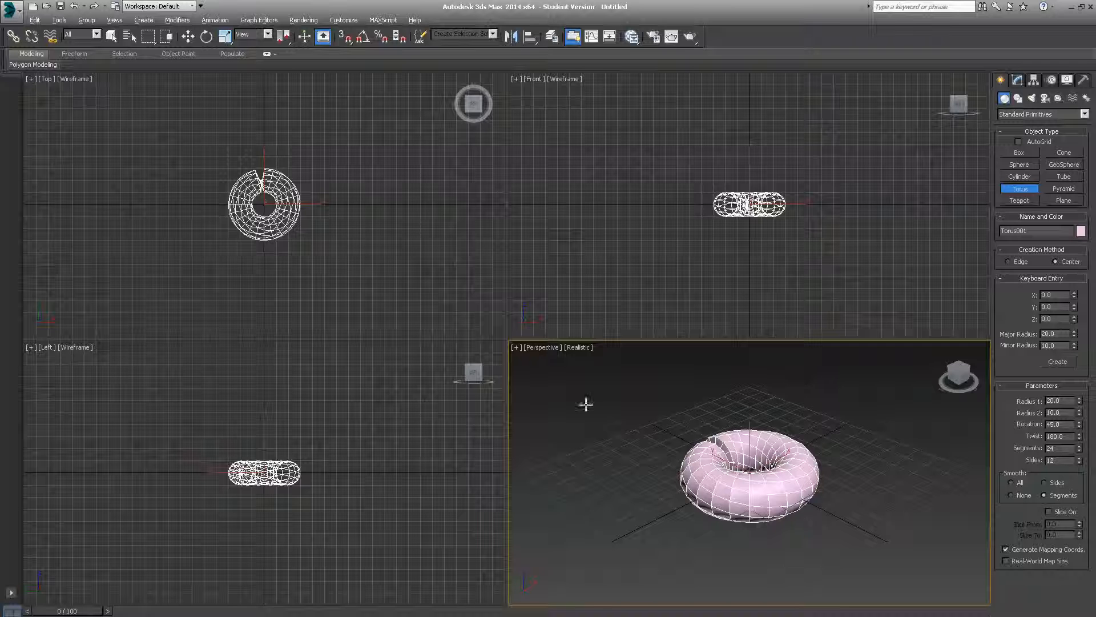
{"action": "key", "text": "Delete"}
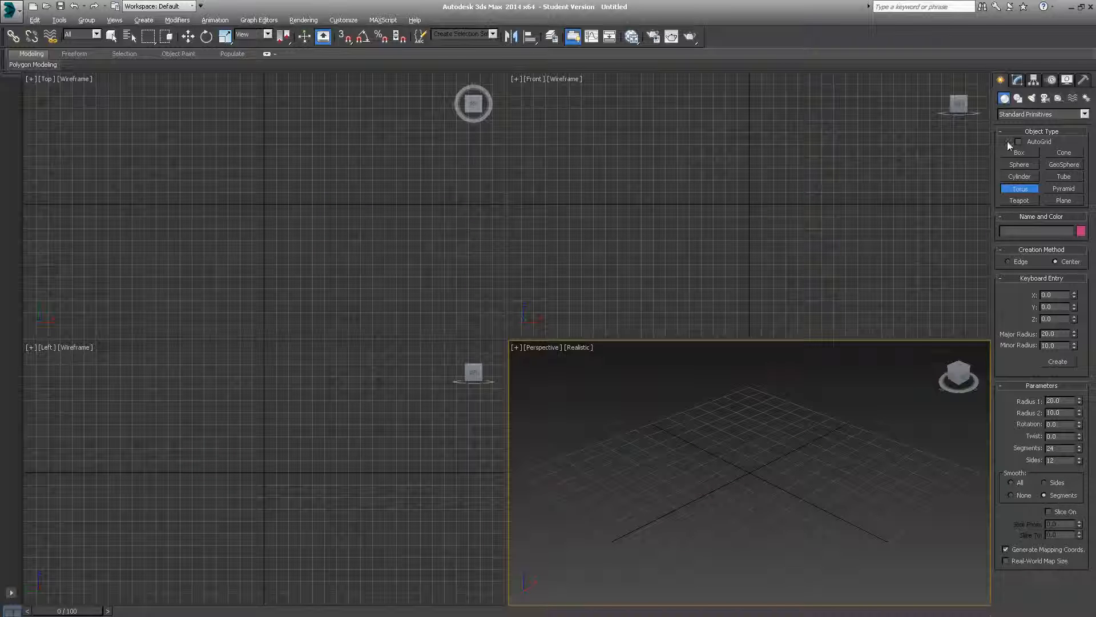
- Draw a teapot with a radius of about 28.3 near the grid's centre in the Perspective view
{"action": "left_click", "coordinate": [1026, 199]}
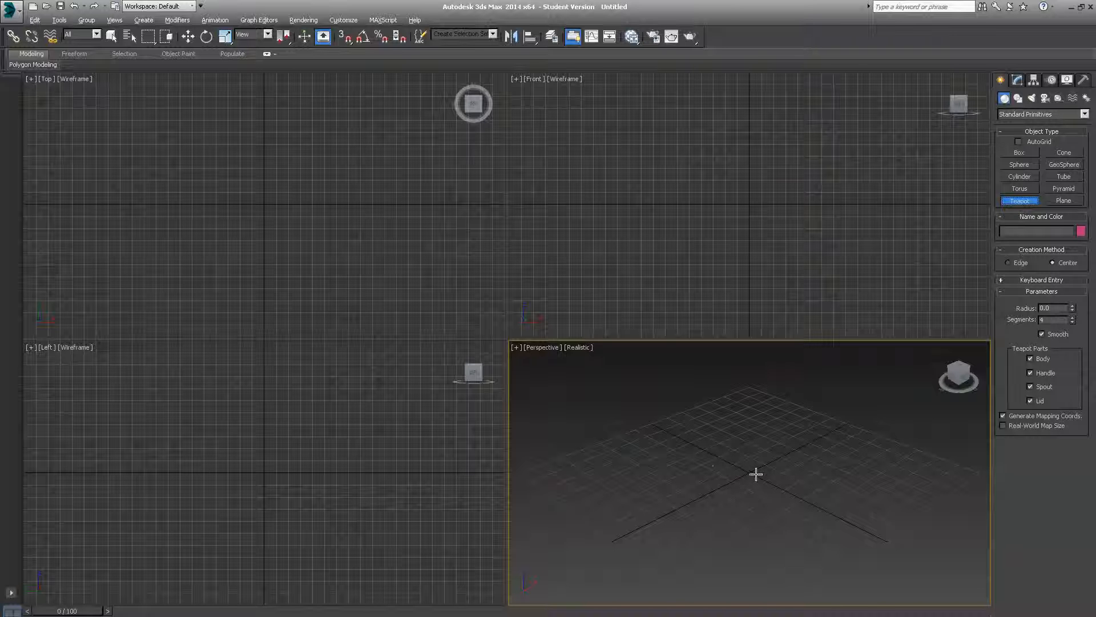
{"action": "left_click_drag", "start_coordinate": [756, 472], "coordinate": [790, 504]}
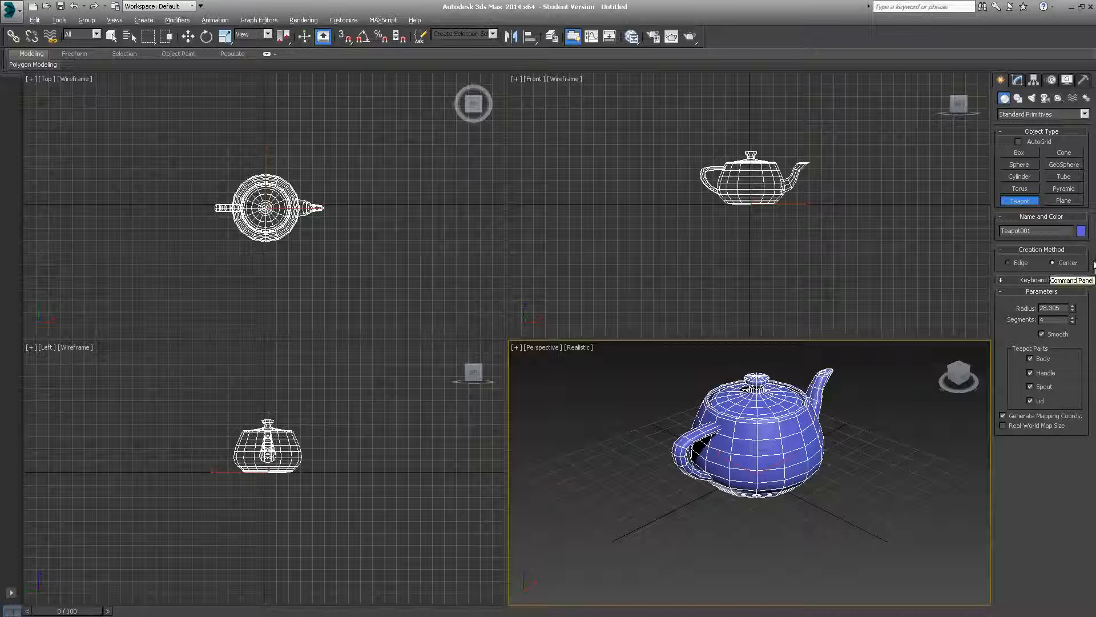
- Switch the teapot's smoothing off and back on, and do the same with its body part
{"action": "left_click", "coordinate": [1041, 334]}
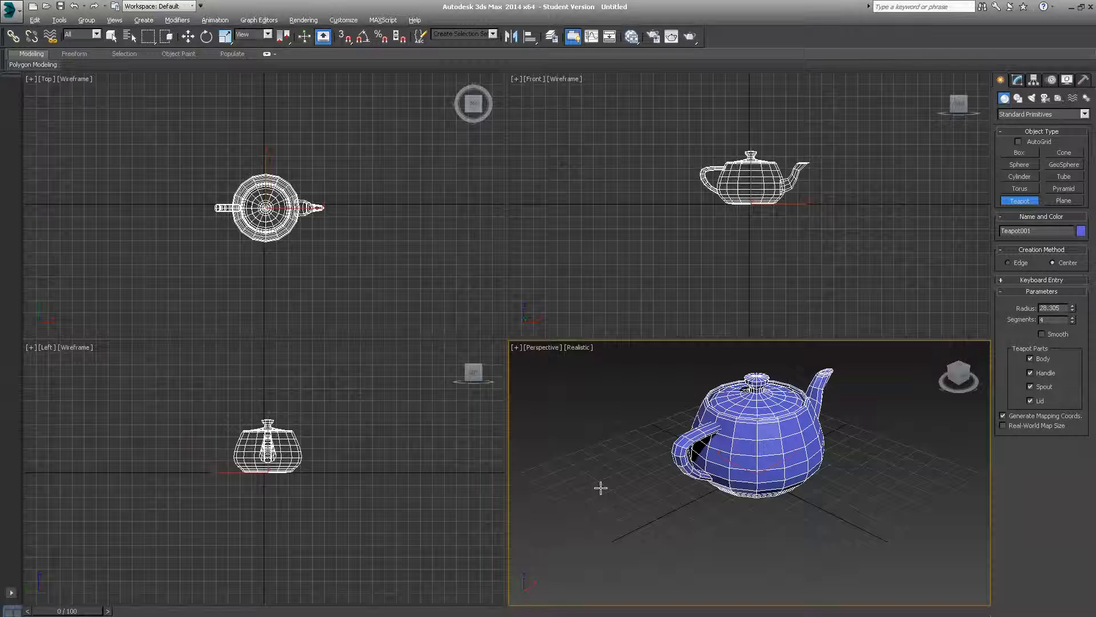
{"action": "left_click", "coordinate": [1042, 334]}
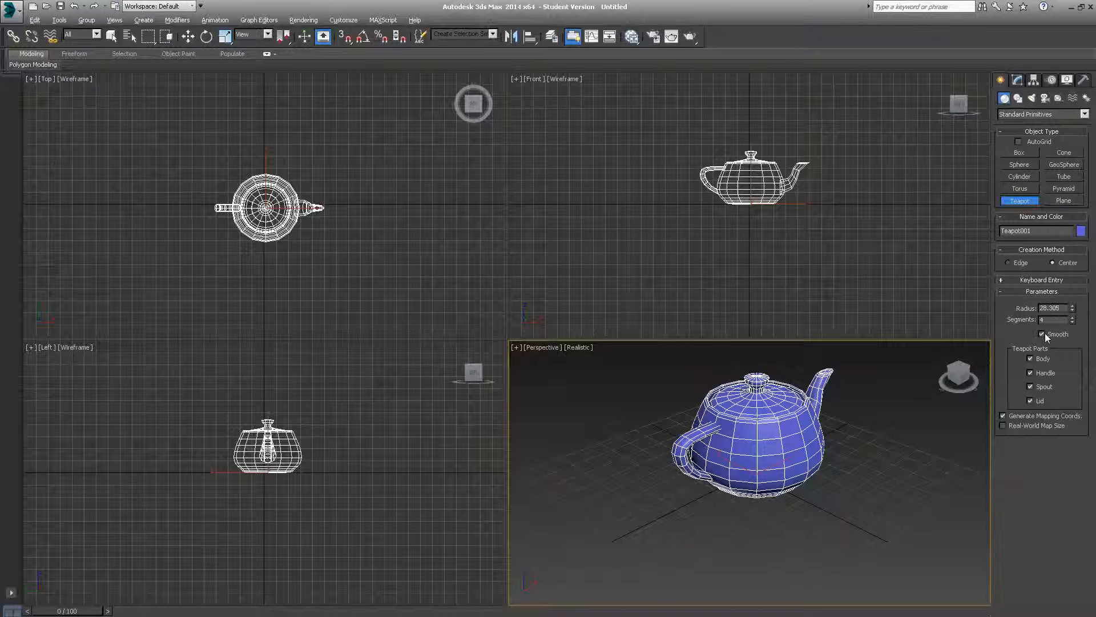
{"action": "left_click", "coordinate": [1030, 359]}
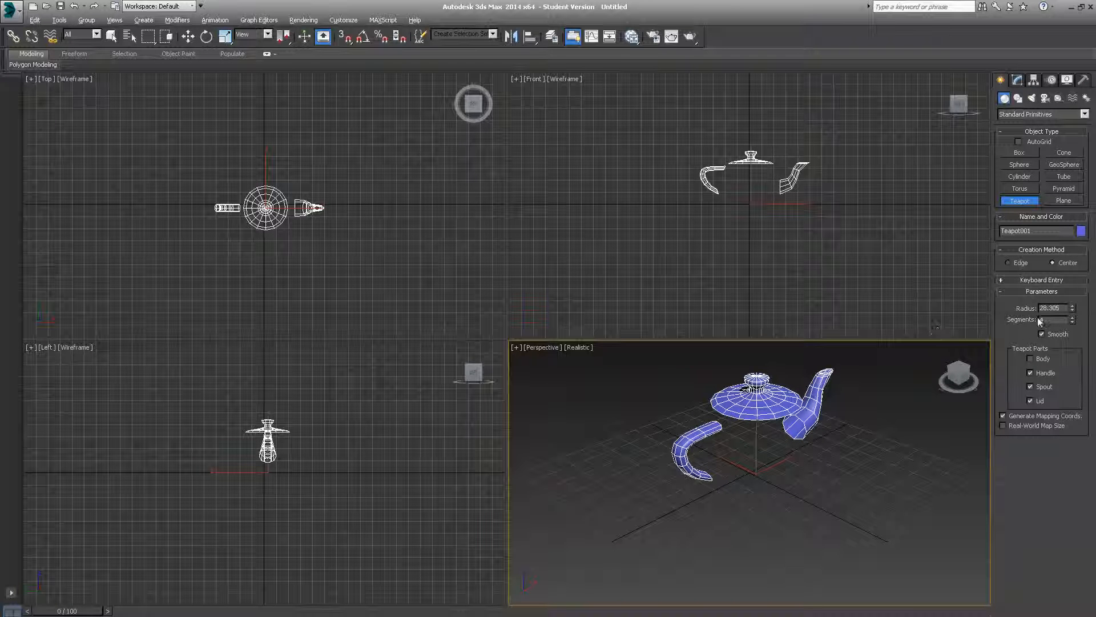
{"action": "left_click", "coordinate": [1031, 358]}
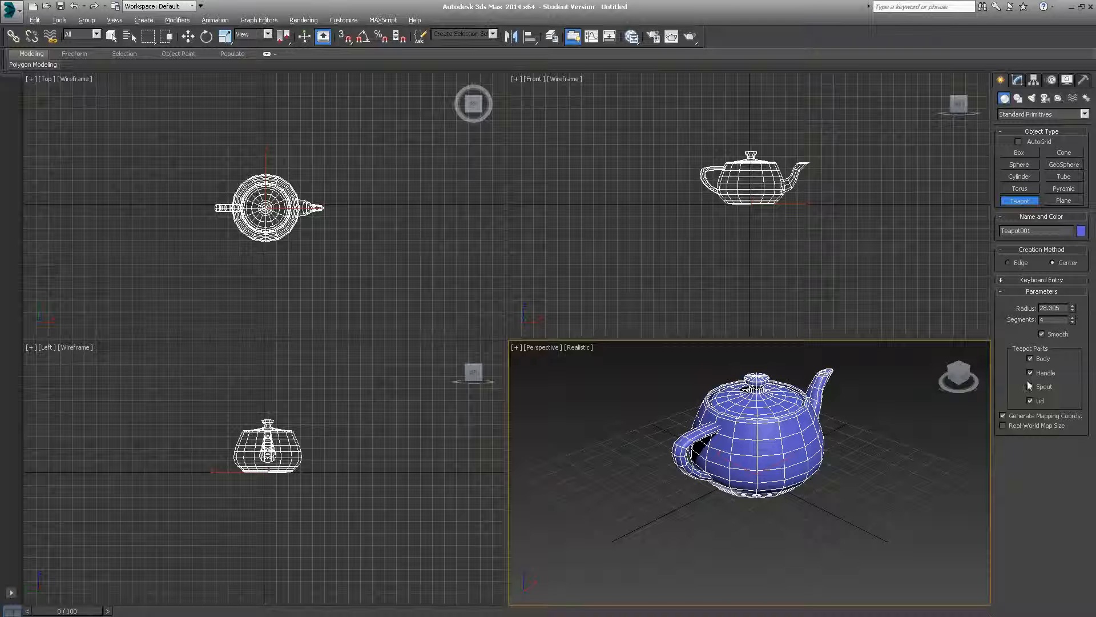
- Hide the teapot's spout, lid and handle parts, and restore all three of them
{"action": "left_click", "coordinate": [1029, 387]}
{"action": "left_click", "coordinate": [1030, 400]}
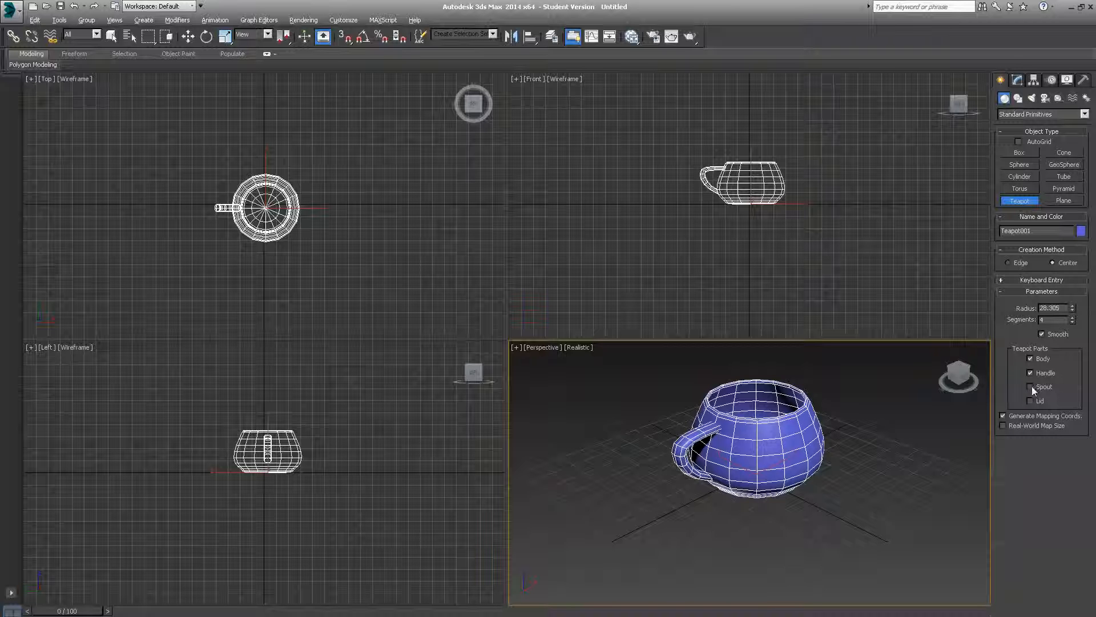
{"action": "left_click", "coordinate": [1030, 401]}
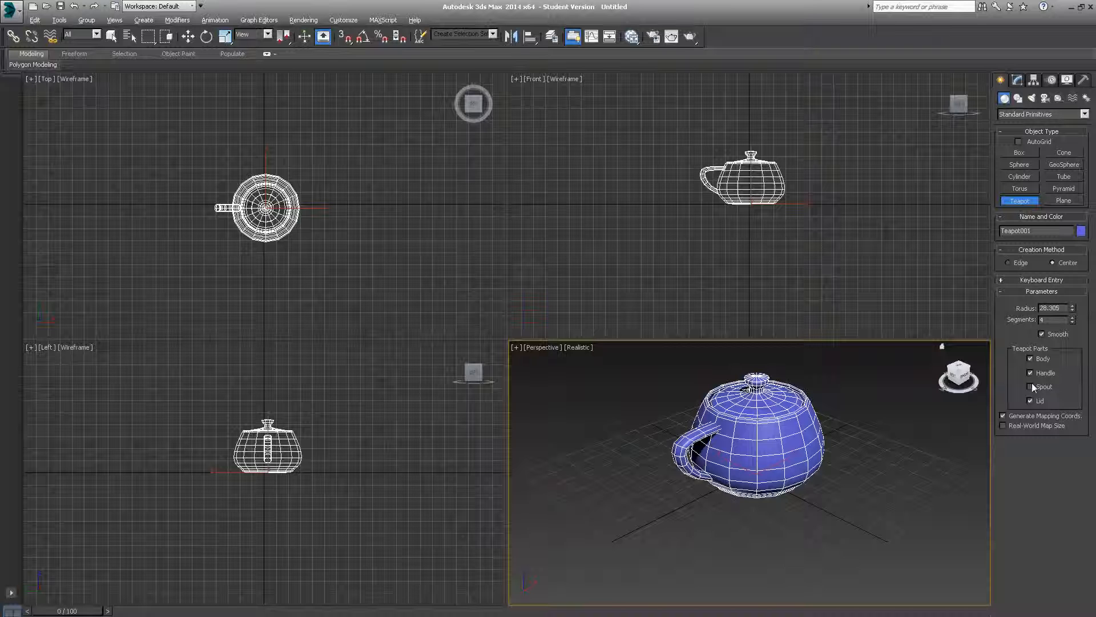
{"action": "left_click", "coordinate": [1031, 373]}
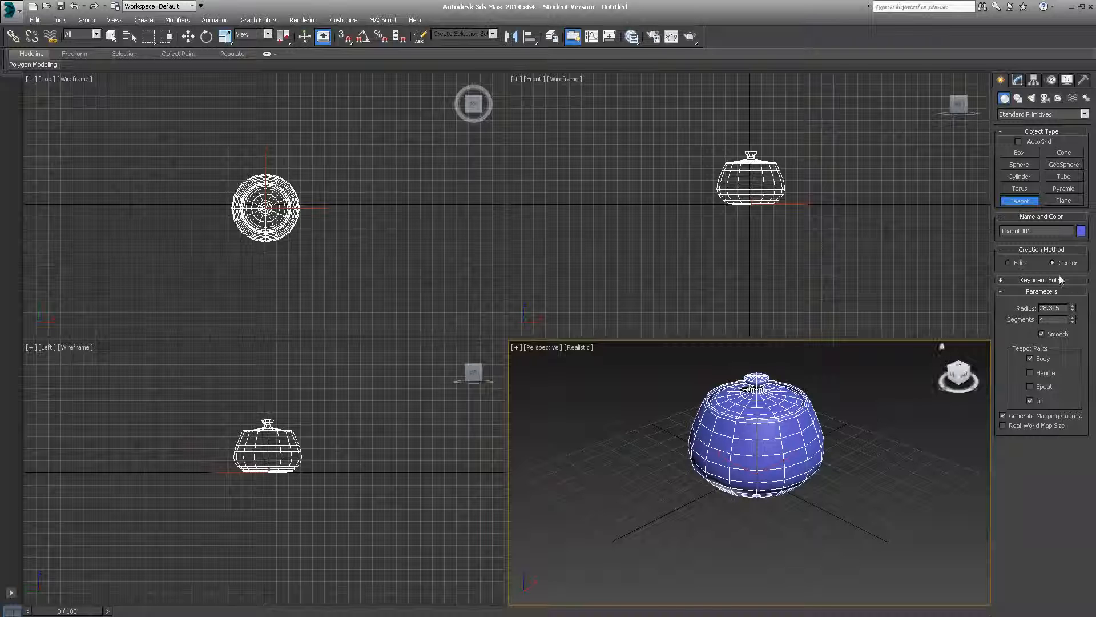
{"action": "left_click", "coordinate": [1030, 386]}
{"action": "left_click", "coordinate": [1031, 373]}
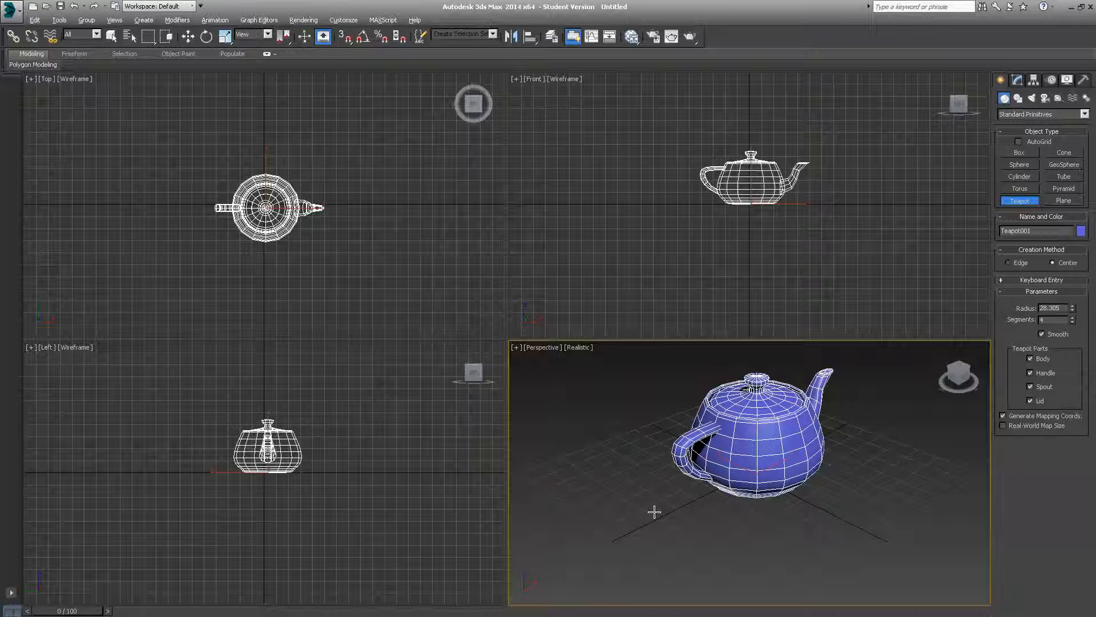
{"action": "right_click", "coordinate": [454, 369]}
{"action": "key", "text": "F12"}
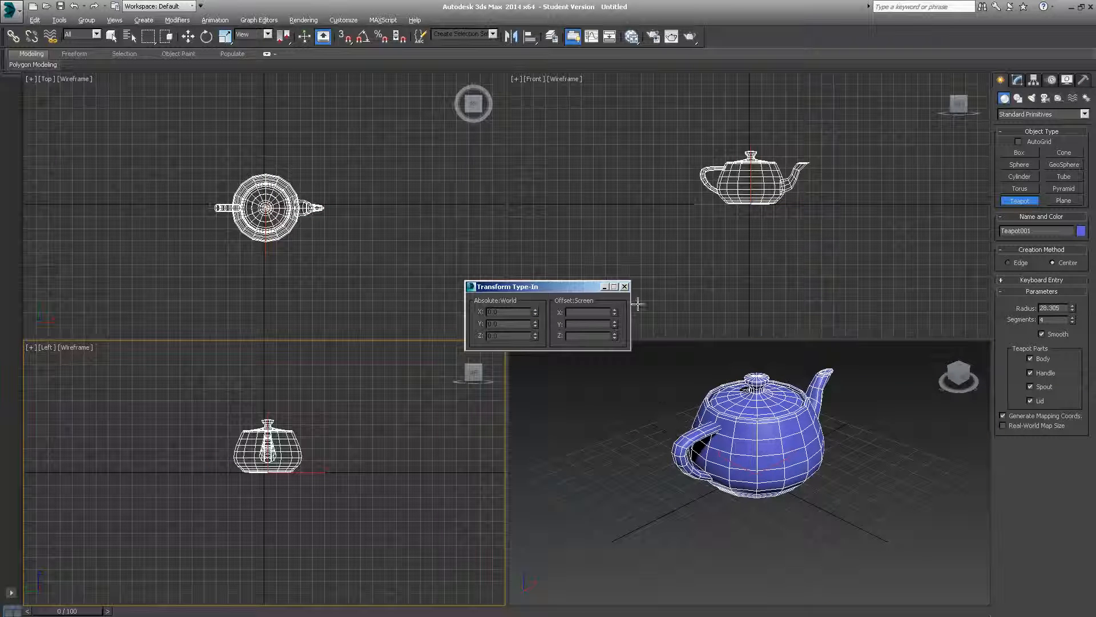
{"action": "left_click", "coordinate": [625, 286]}
{"action": "left_click", "coordinate": [626, 285]}
{"action": "key", "text": "F11"}
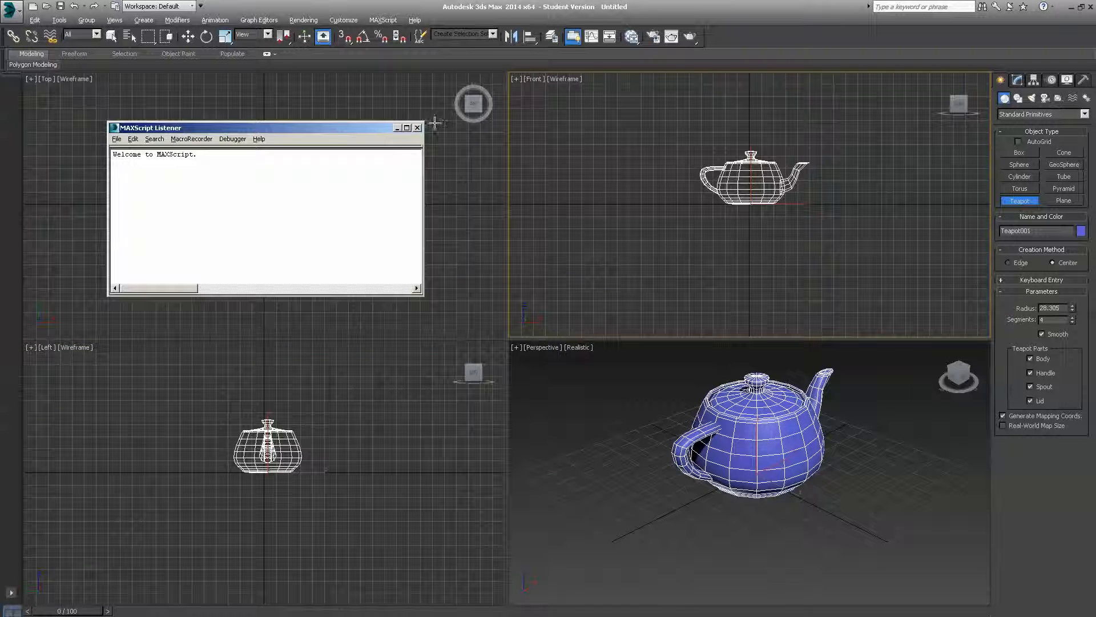
{"action": "left_click", "coordinate": [417, 127]}
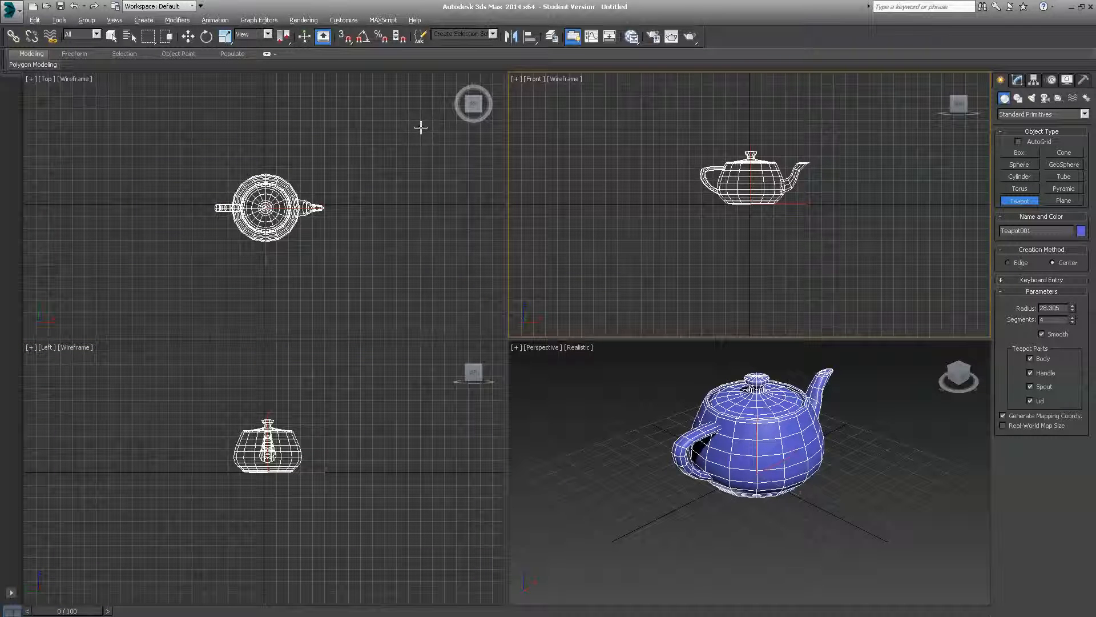
{"action": "left_click", "coordinate": [421, 143]}
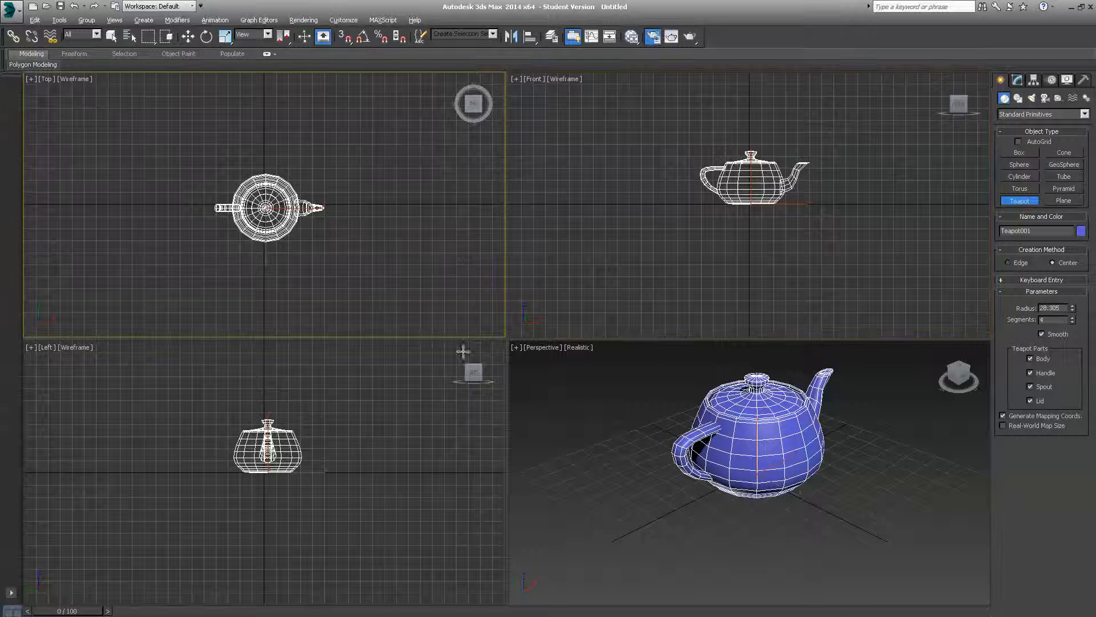
{"action": "key", "text": "F10"}
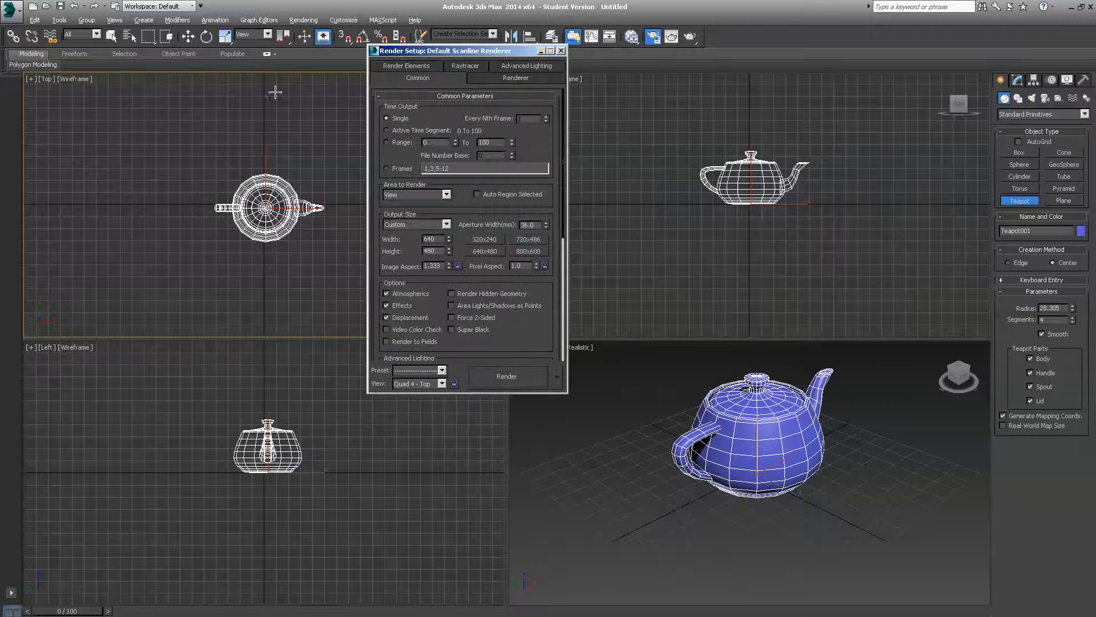
{"action": "left_click", "coordinate": [563, 50]}
- Show the rendered frame of the teapot's Perspective view, view it maximized, and close it
{"action": "left_click", "coordinate": [672, 36]}
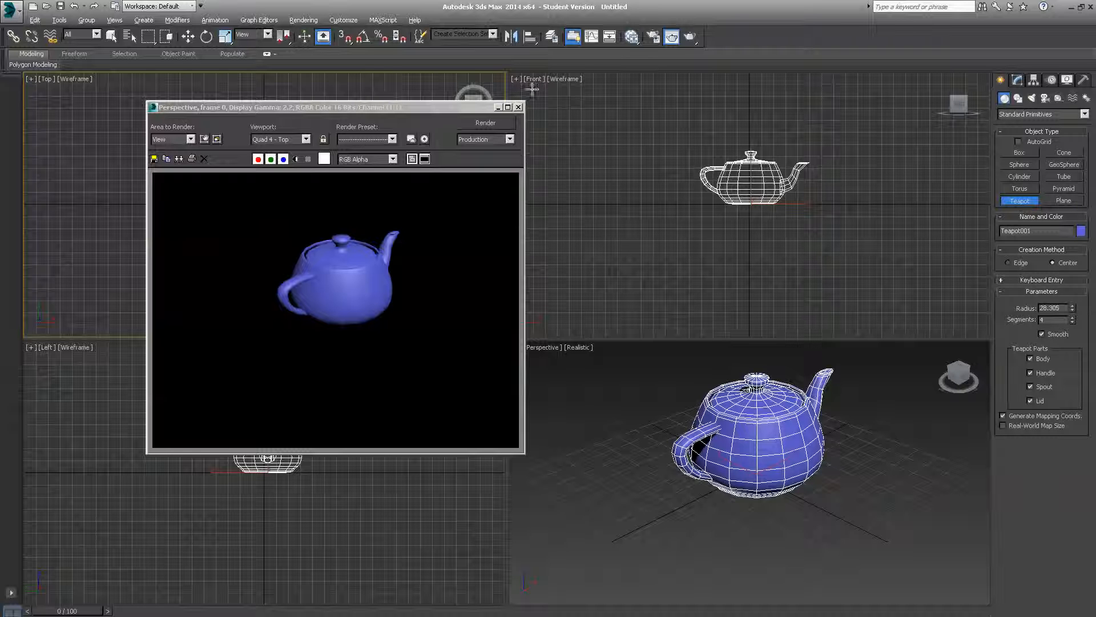
{"action": "left_click", "coordinate": [519, 108]}
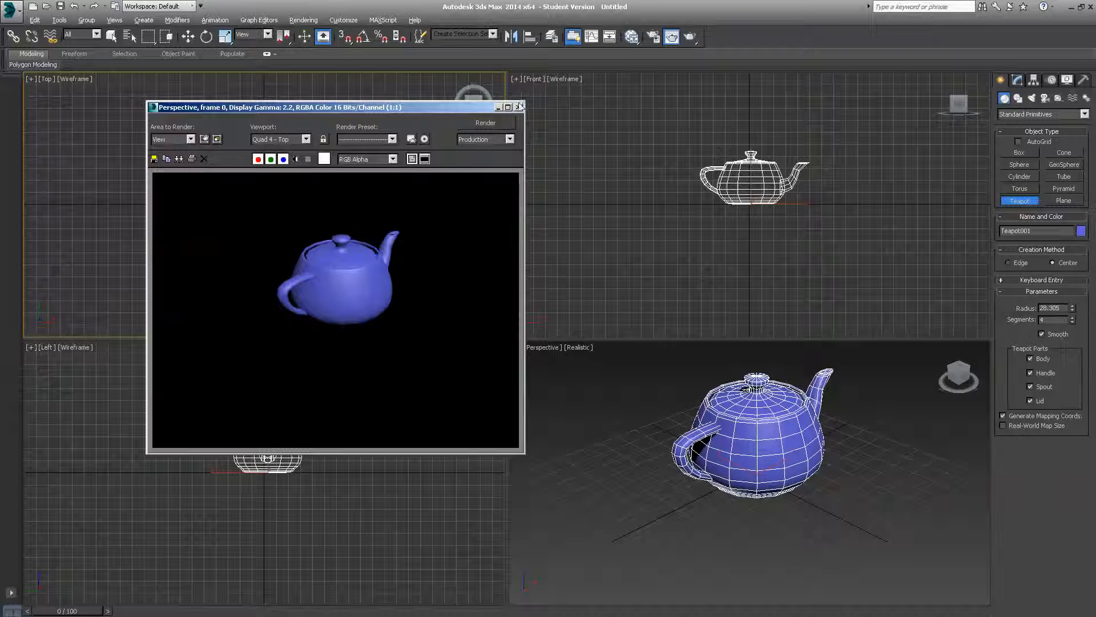
{"action": "left_click", "coordinate": [507, 107]}
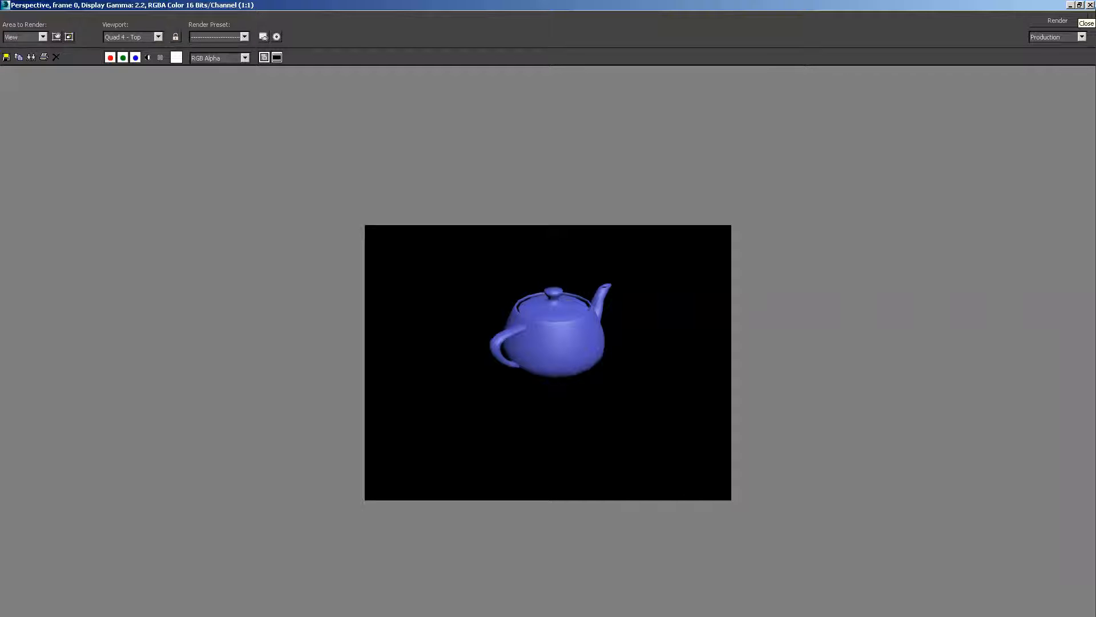
{"action": "left_click", "coordinate": [1090, 5]}
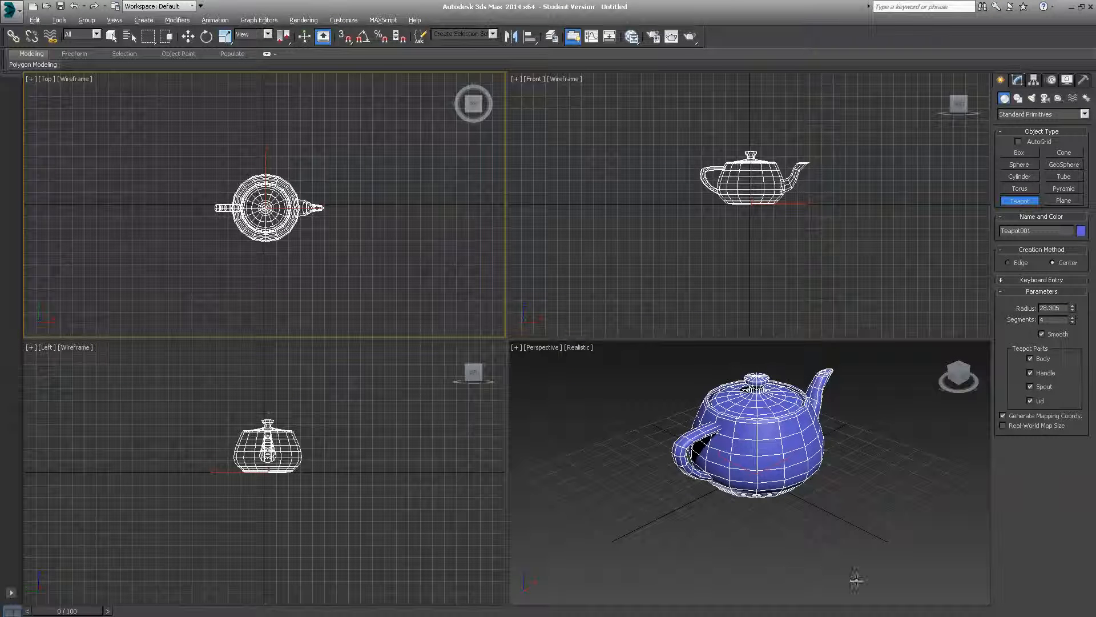